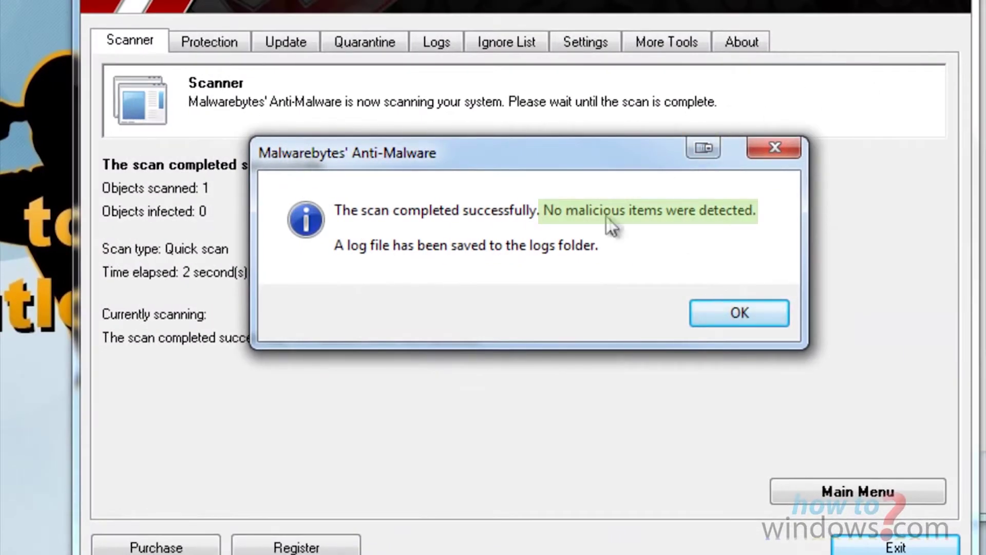
# Dismiss the Malwarebytes clean-scan notice and save the SetupVirtualCloneDrive5450.exe installer
pyautogui.click(728, 313)
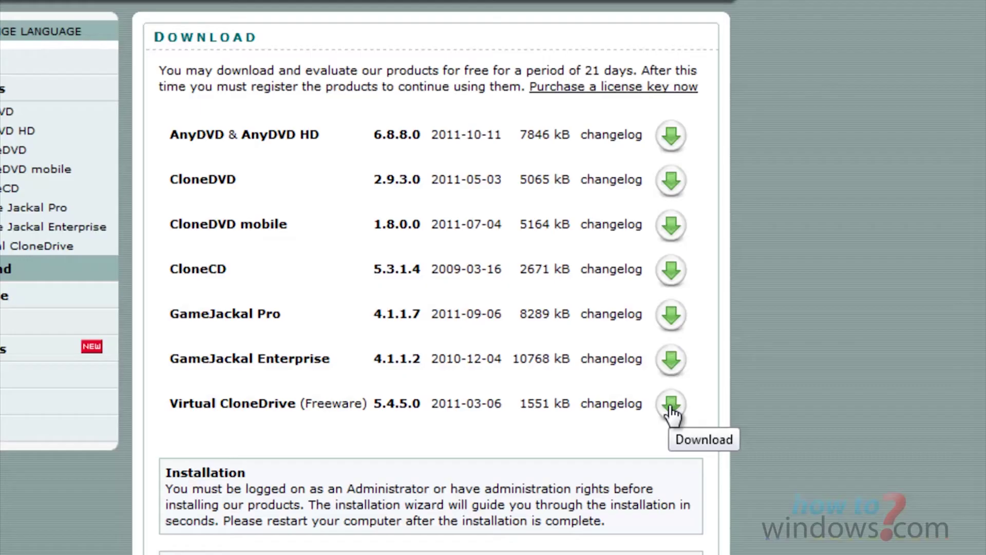
pyautogui.click(673, 403)
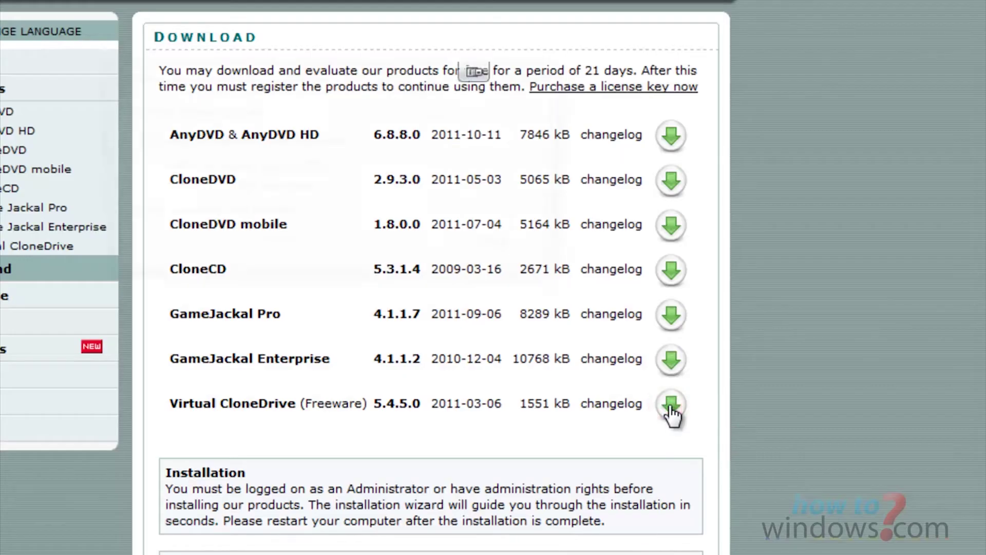
pyautogui.click(430, 240)
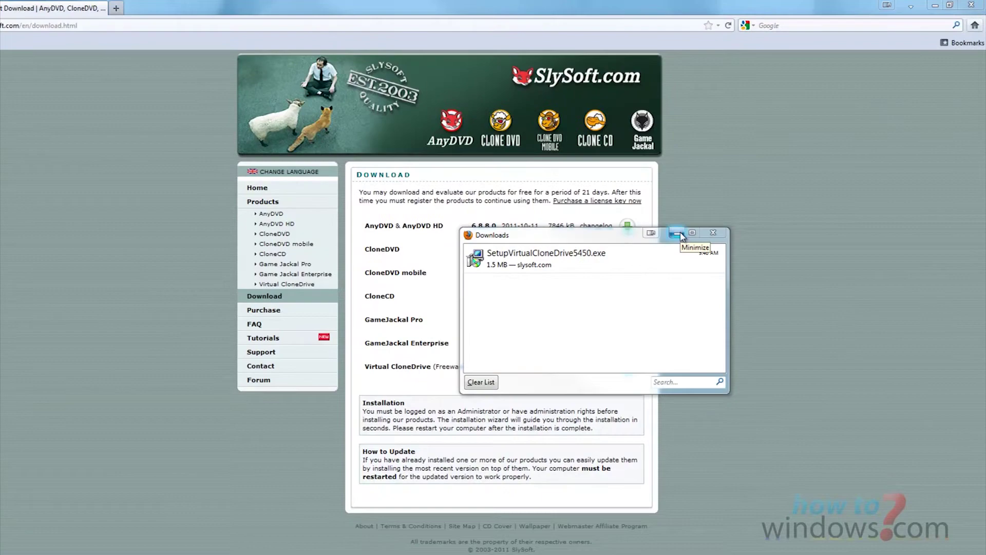
# Launch the downloaded SetupVirtualCloneDrive5450.exe and accept the license agreement
pyautogui.doubleClick(607, 252)
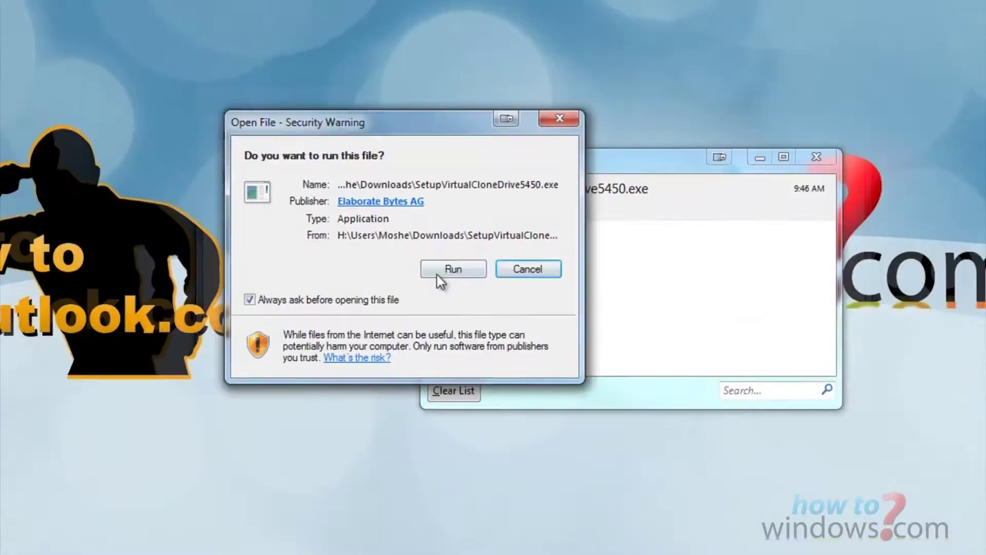
pyautogui.click(434, 370)
pyautogui.click(538, 354)
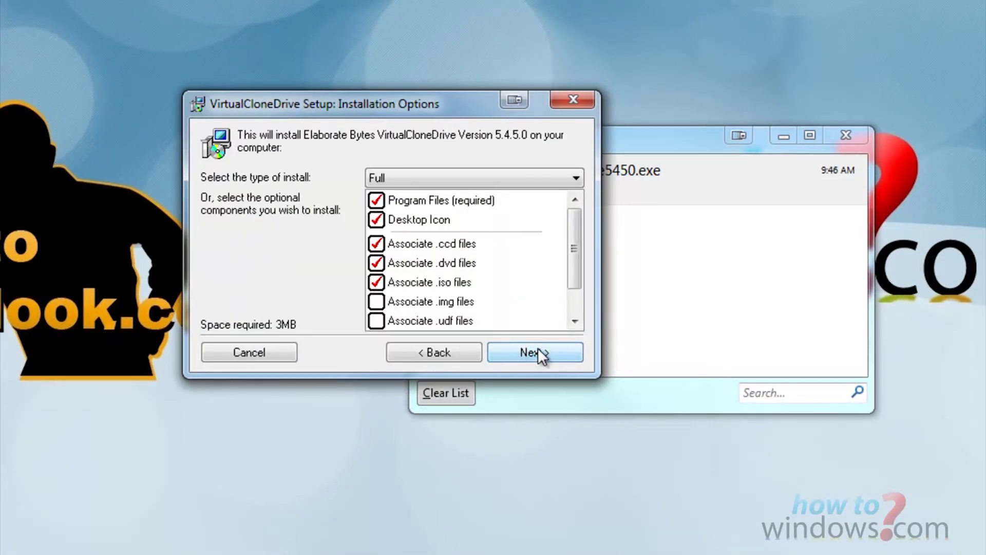
# Associate .img, .udf and .bin files and install into the default folder, approving the driver
pyautogui.click(375, 302)
pyautogui.click(377, 320)
pyautogui.click(377, 322)
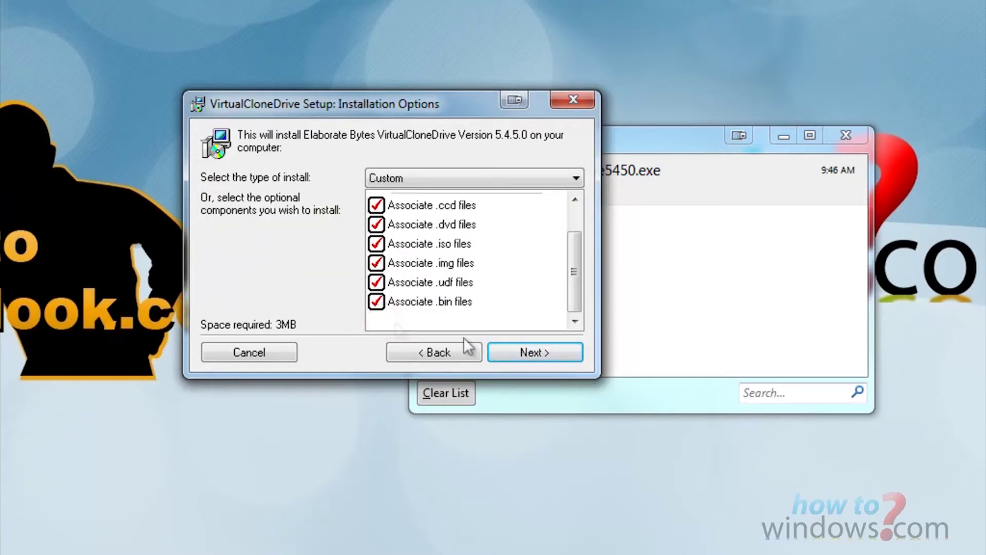
pyautogui.click(537, 352)
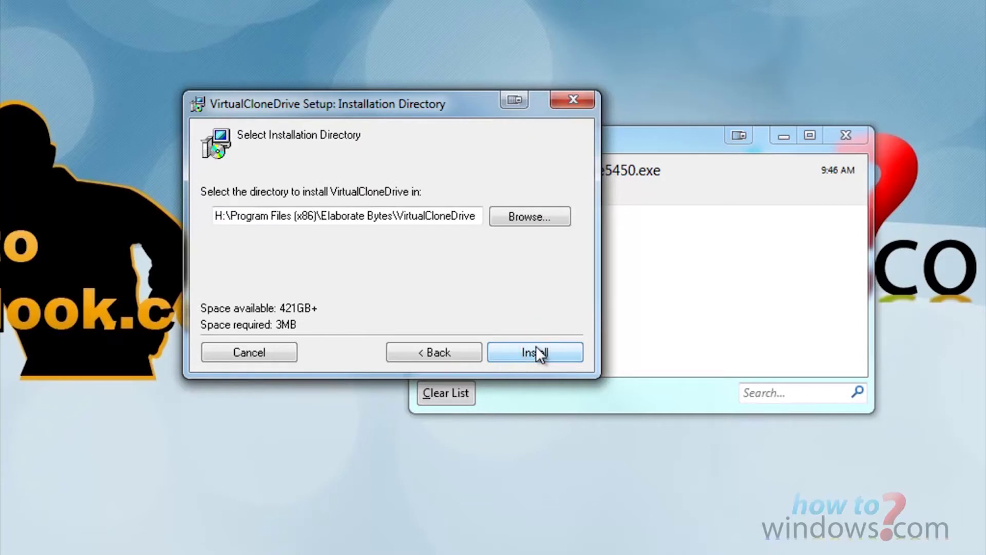
pyautogui.click(537, 353)
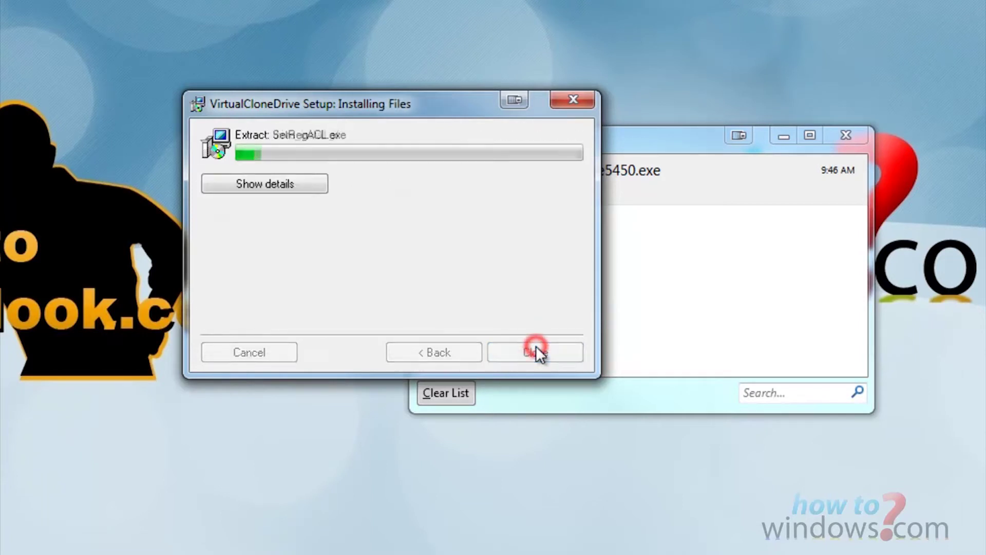
pyautogui.click(271, 182)
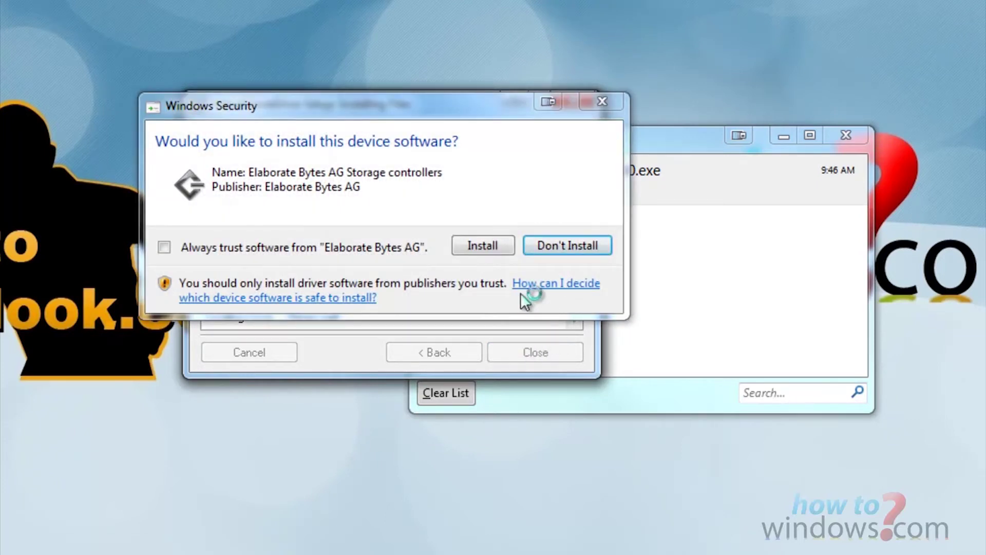
pyautogui.click(487, 249)
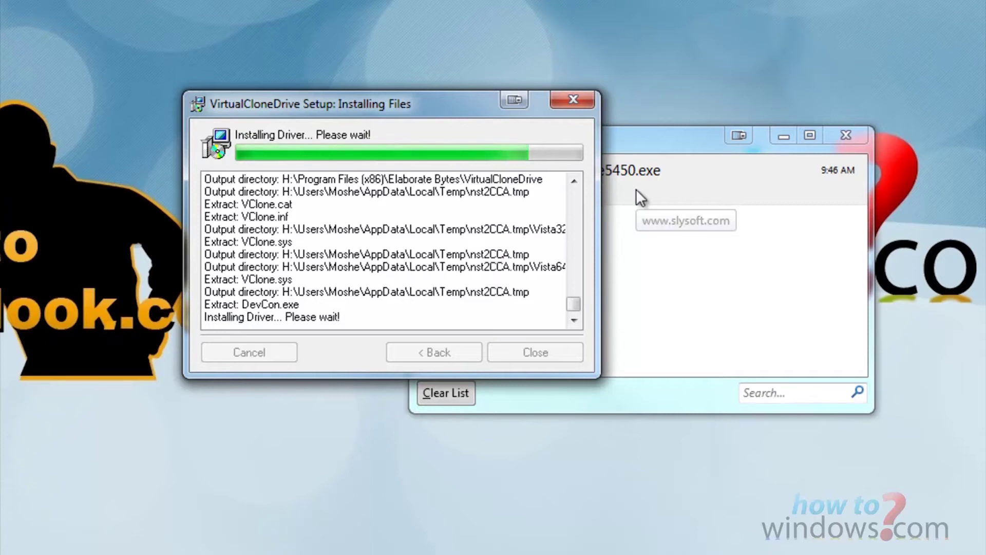
# Close setup and Downloads, then set Virtual CloneDrive's Number of Drives to 2 and save
pyautogui.click(544, 353)
pyautogui.click(846, 136)
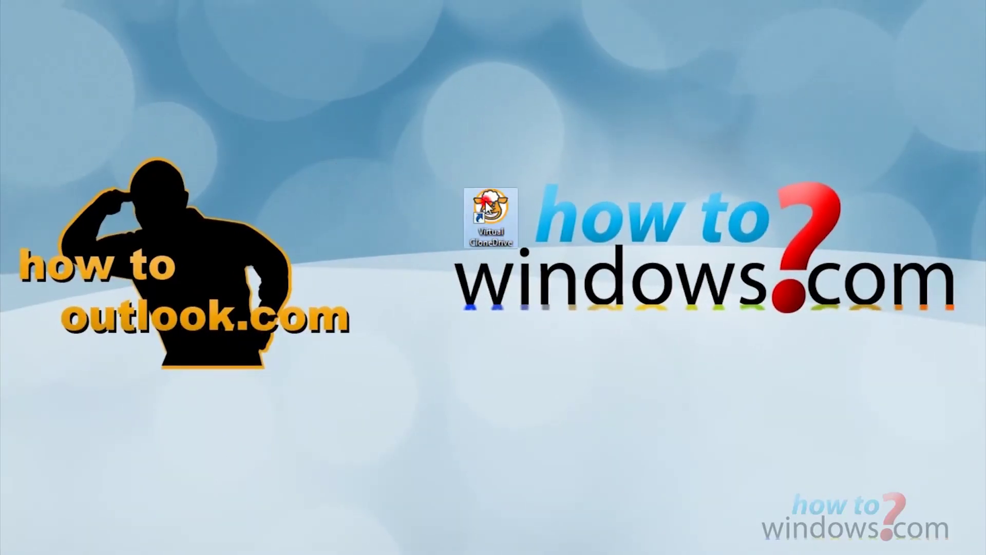
pyautogui.doubleClick(486, 204)
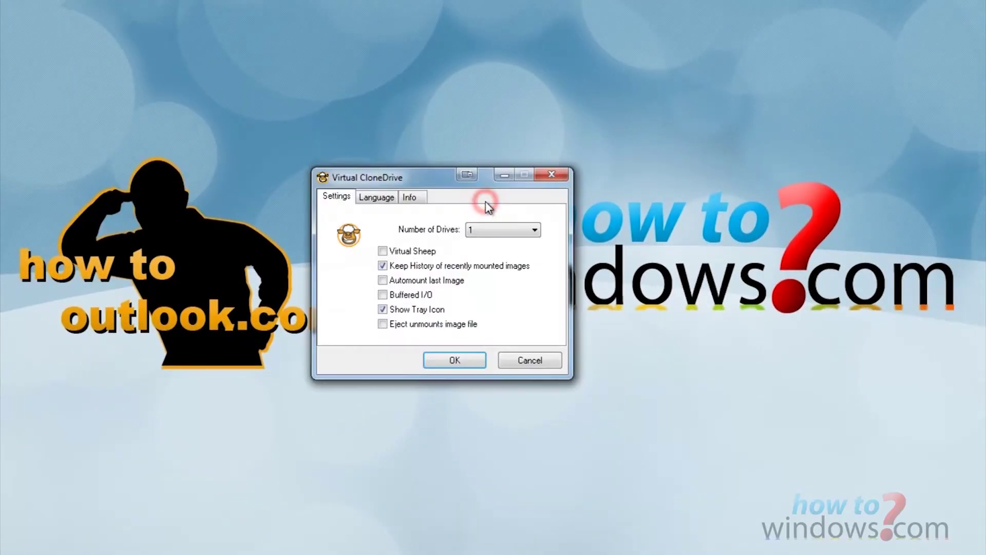
pyautogui.click(534, 229)
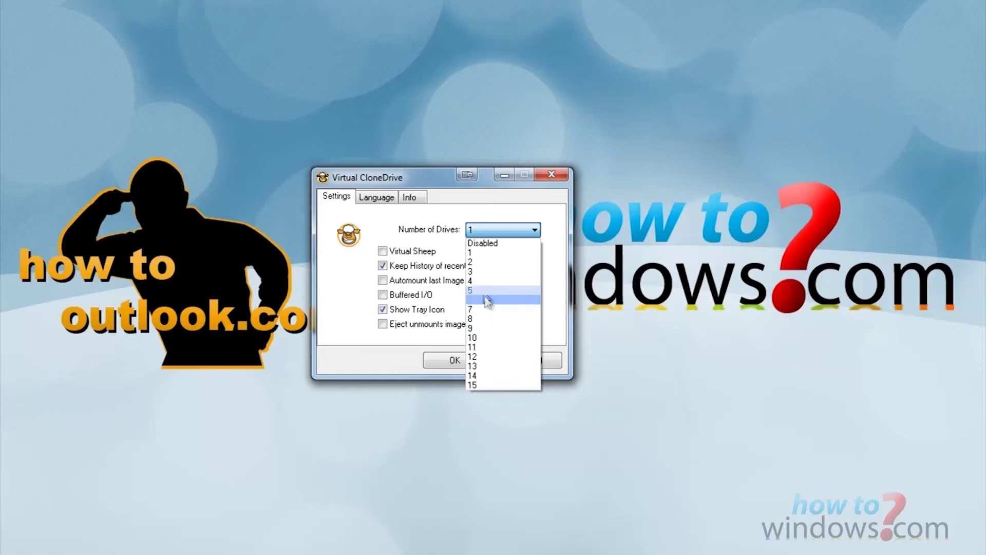
pyautogui.click(483, 263)
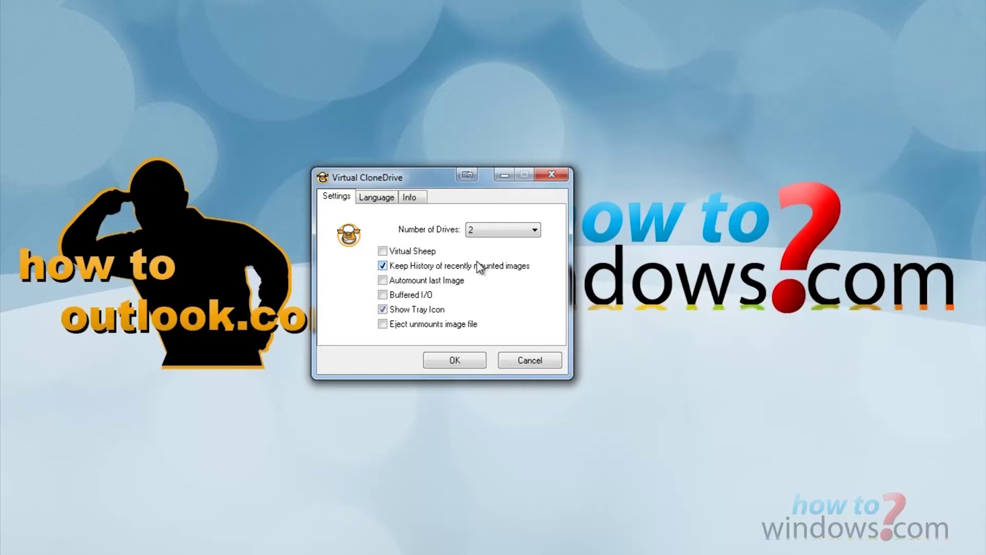
pyautogui.click(465, 355)
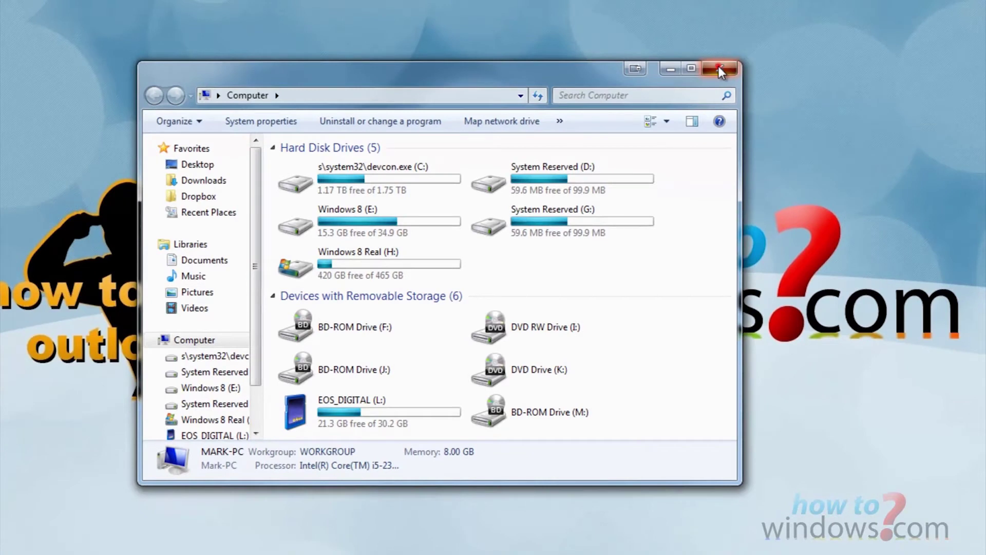
# Close the Computer window after checking the new BD-ROM drives F: and J:
pyautogui.click(720, 68)
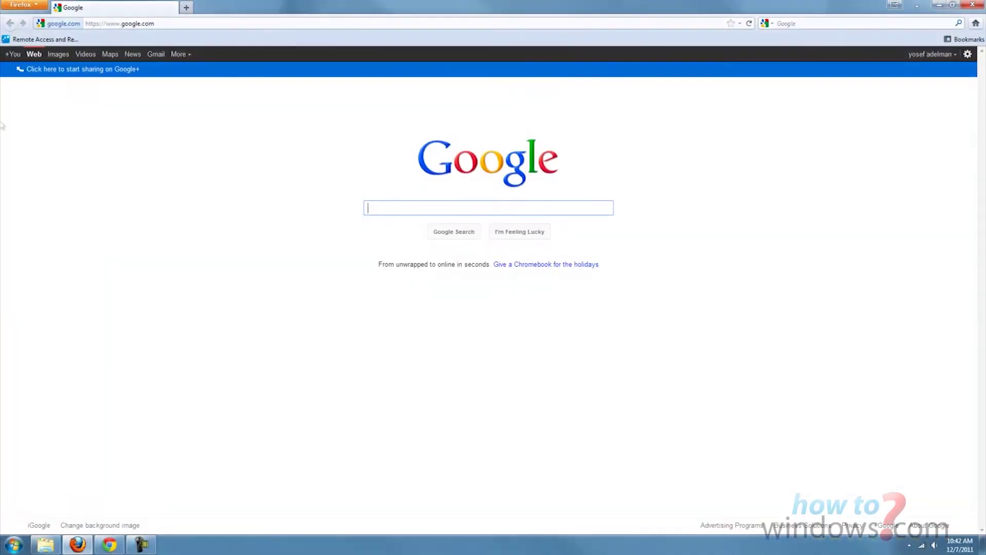
# Load the Windows Club Ultimate Windows Tweaker article and scroll down to its UWT.zip Download File link
pyautogui.rightClick(187, 23)
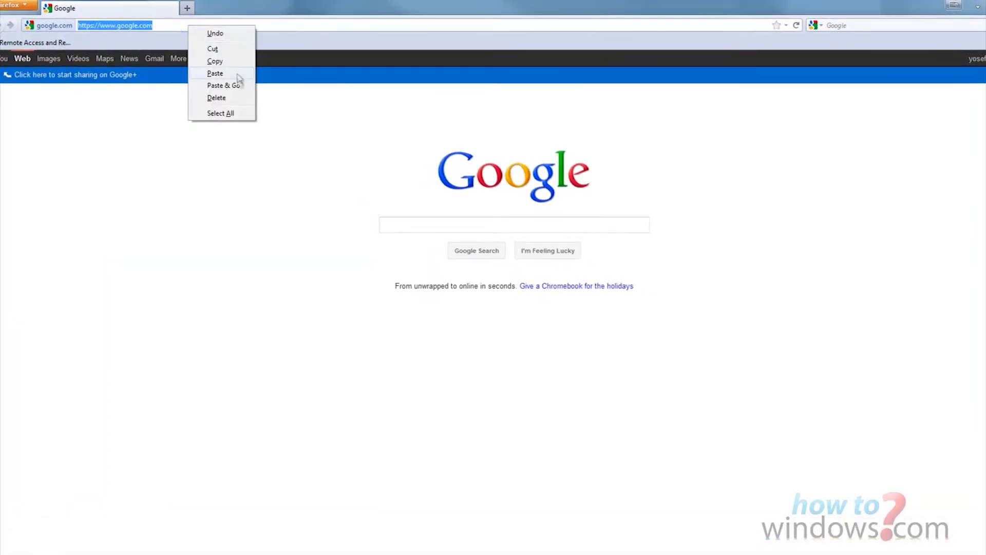
pyautogui.click(239, 85)
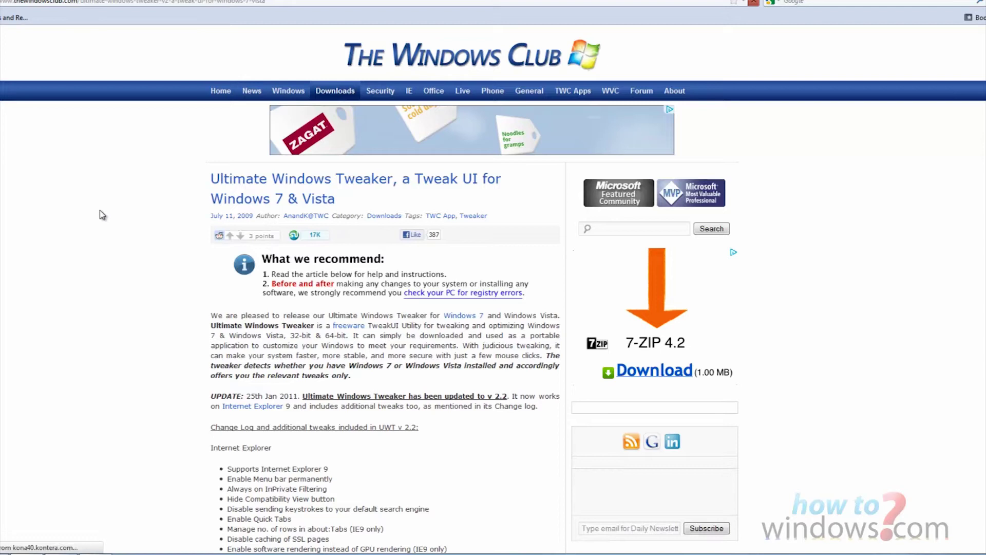
pyautogui.scroll(-2, 101, 215)
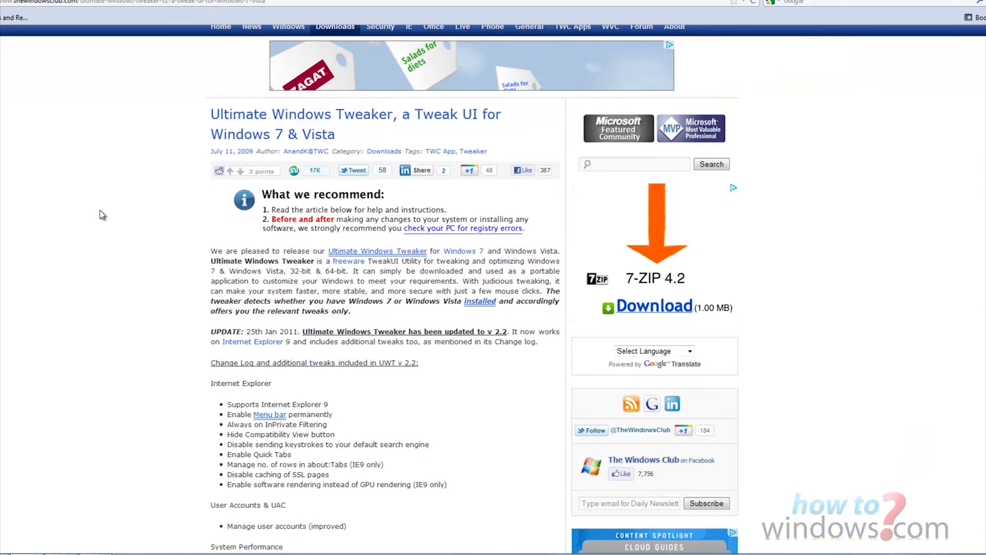
pyautogui.scroll(-1, 101, 215)
pyautogui.scroll(-3, 101, 214)
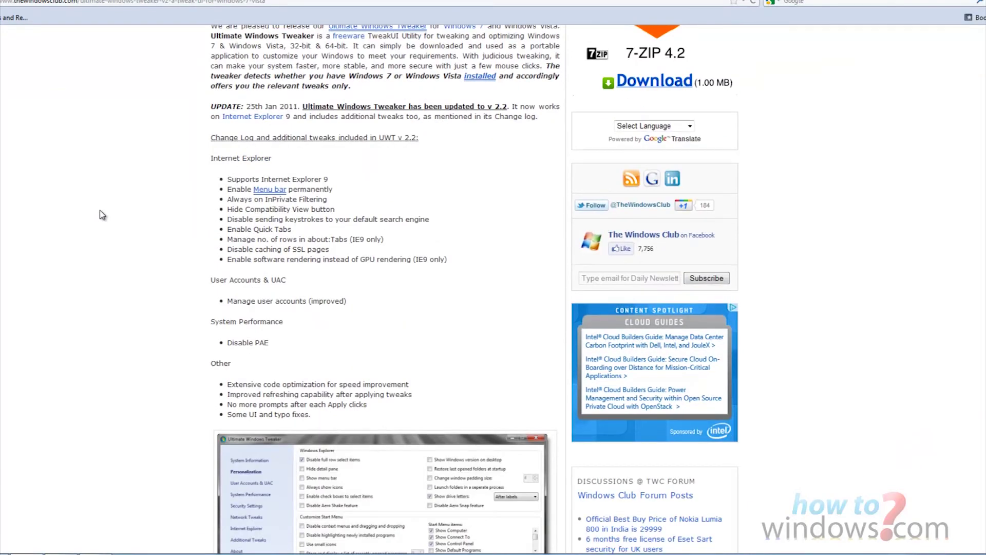
pyautogui.scroll(-4, 101, 214)
pyautogui.scroll(-3, 101, 215)
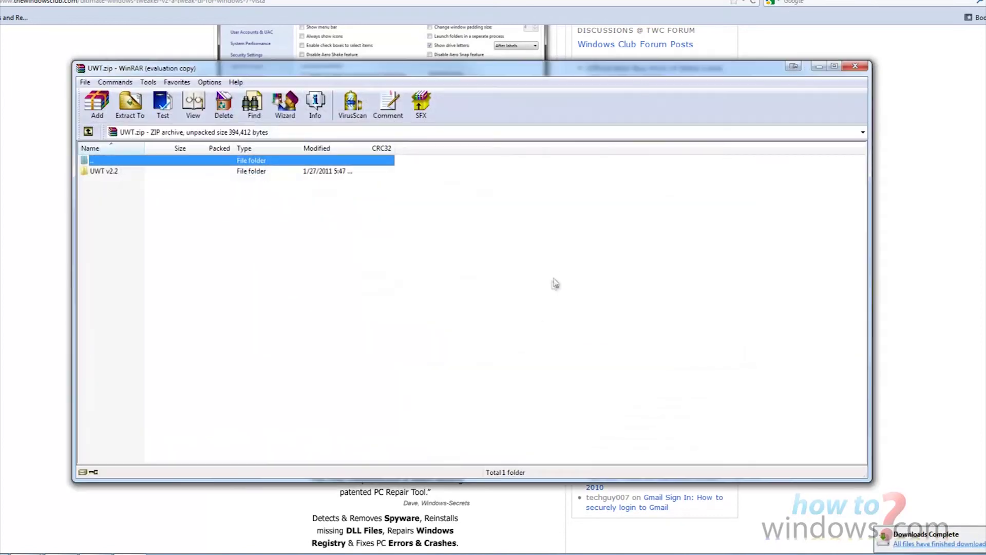
# Open the UWT v2.2 folder in the archive and select all five files
pyautogui.doubleClick(107, 173)
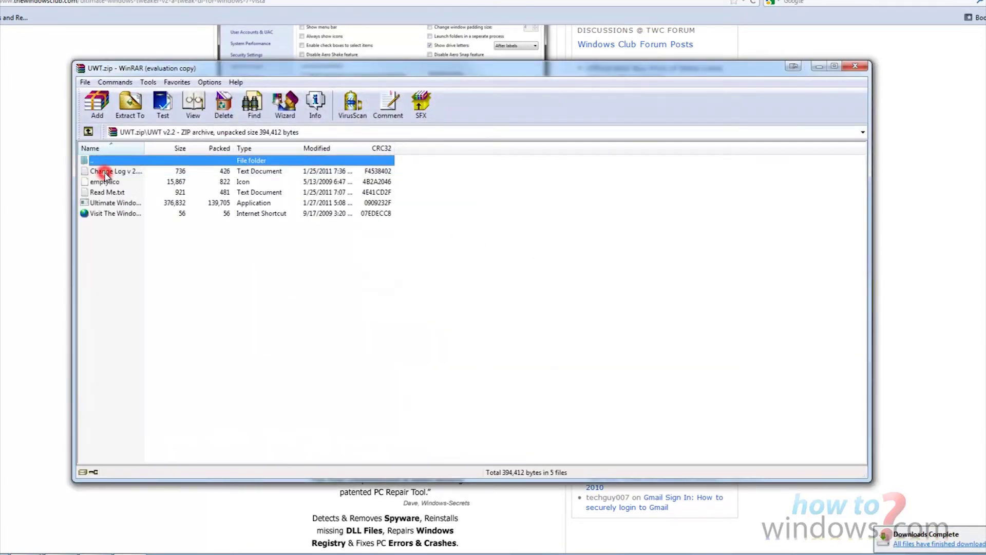
pyautogui.click(99, 236)
pyautogui.hotkey('ctrl', 'a')
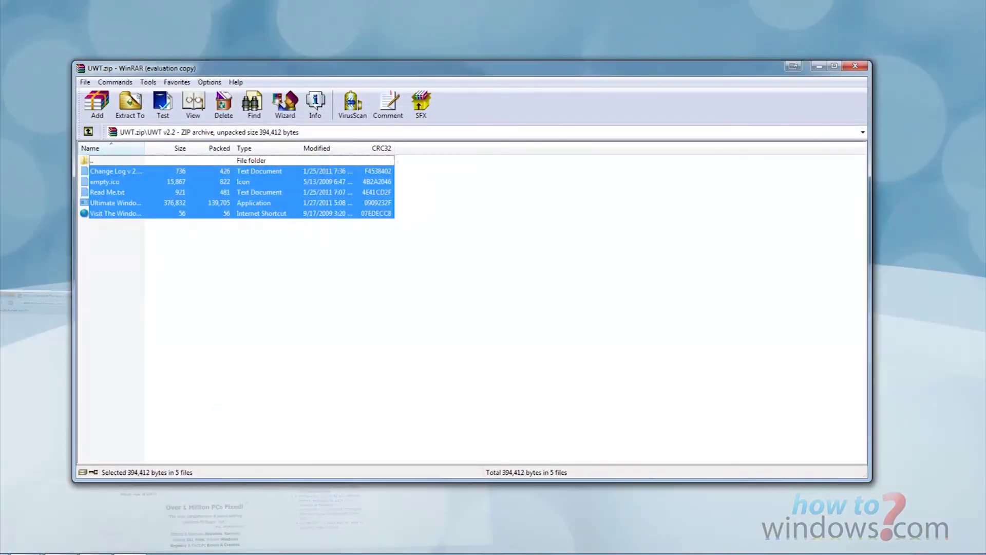
# Create a desktop folder named 'Ultimate Windows' and extract the selected files into it
pyautogui.rightClick(2, 76)
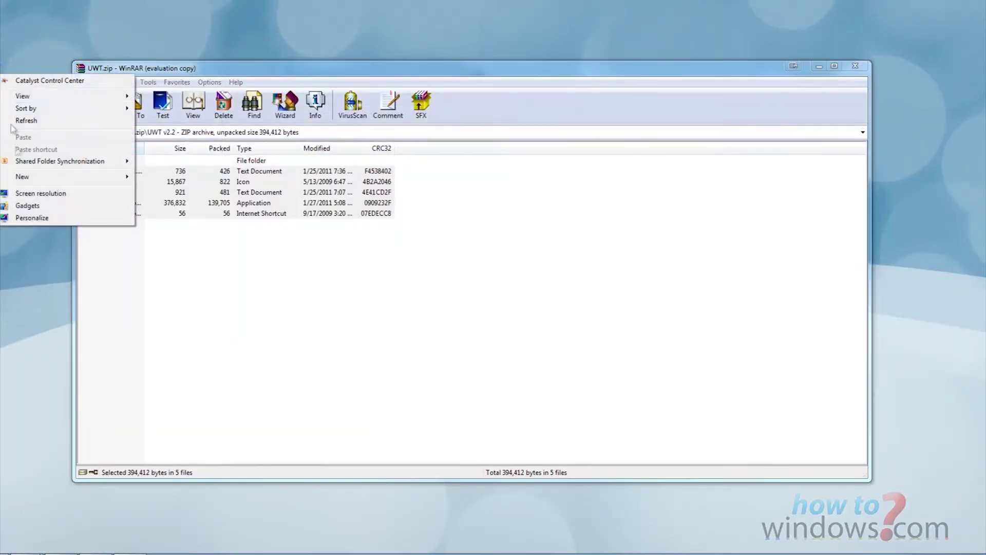
pyautogui.moveTo(21, 176)
pyautogui.click(154, 173)
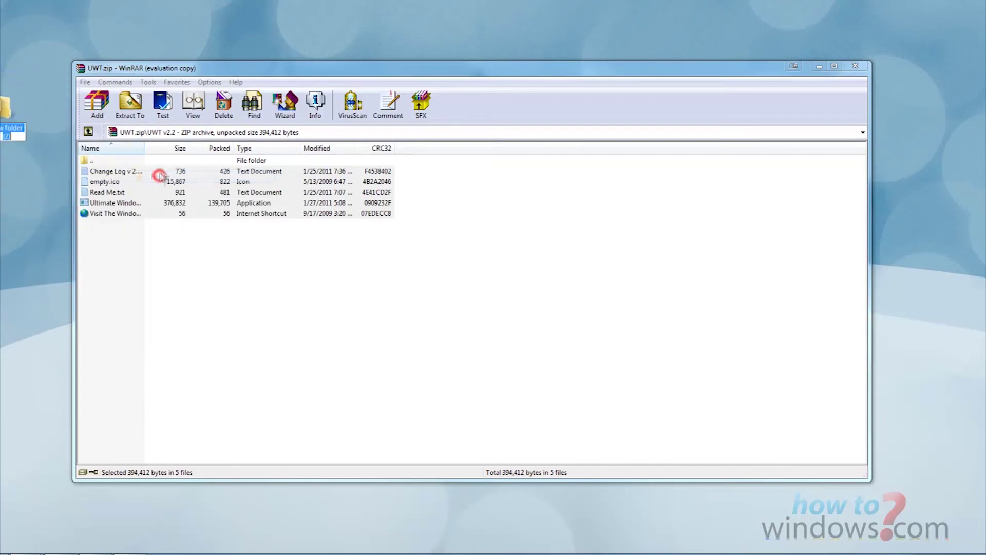
pyautogui.write('Ultimate Windows')
pyautogui.press('Return')
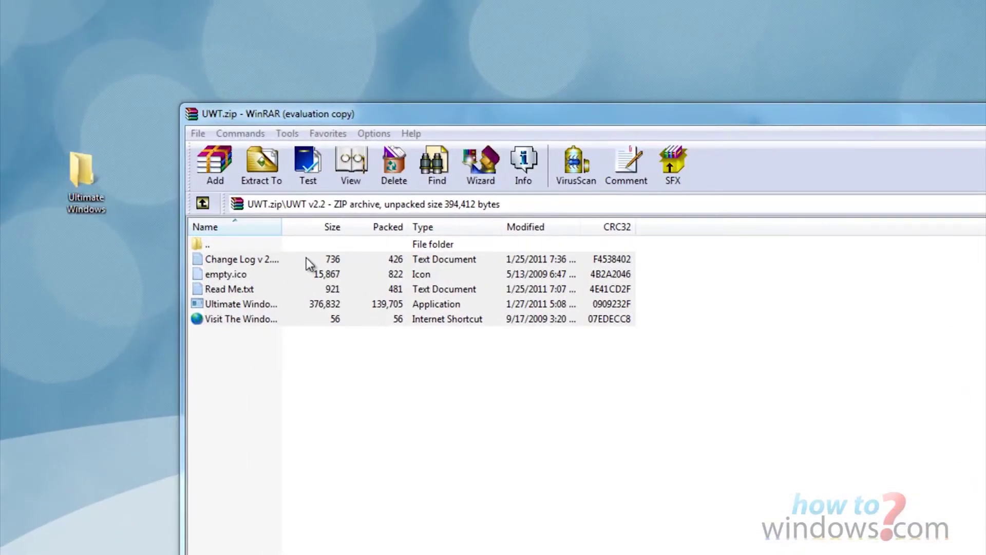
pyautogui.moveTo(307, 258); pyautogui.dragTo(76, 174)
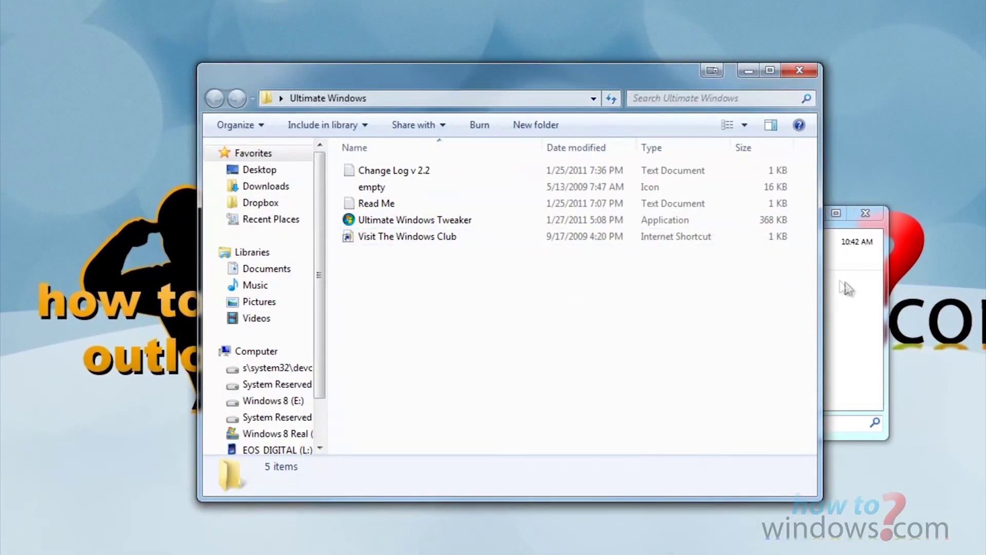
# Clear the finished Firefox downloads list and close the Downloads window
pyautogui.click(852, 284)
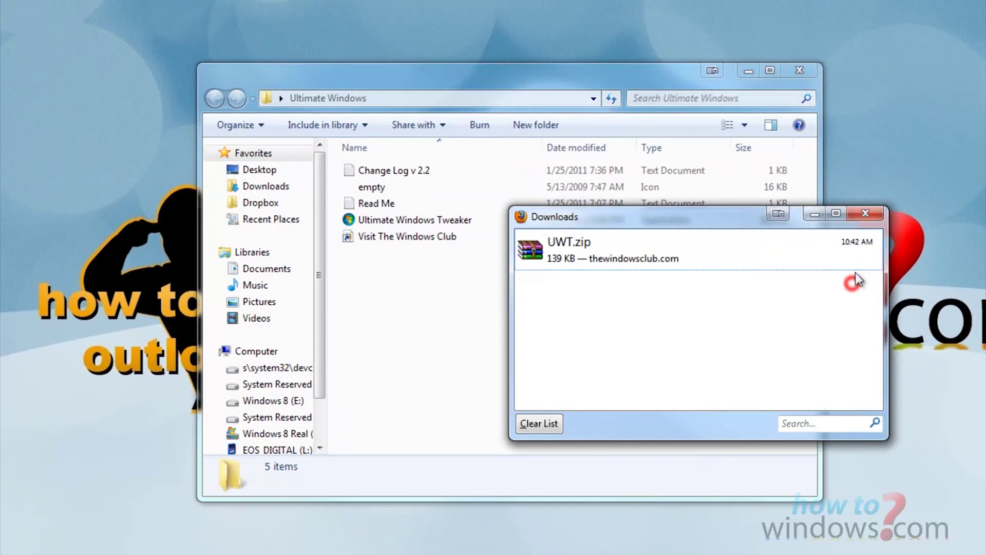
pyautogui.click(558, 423)
pyautogui.click(866, 213)
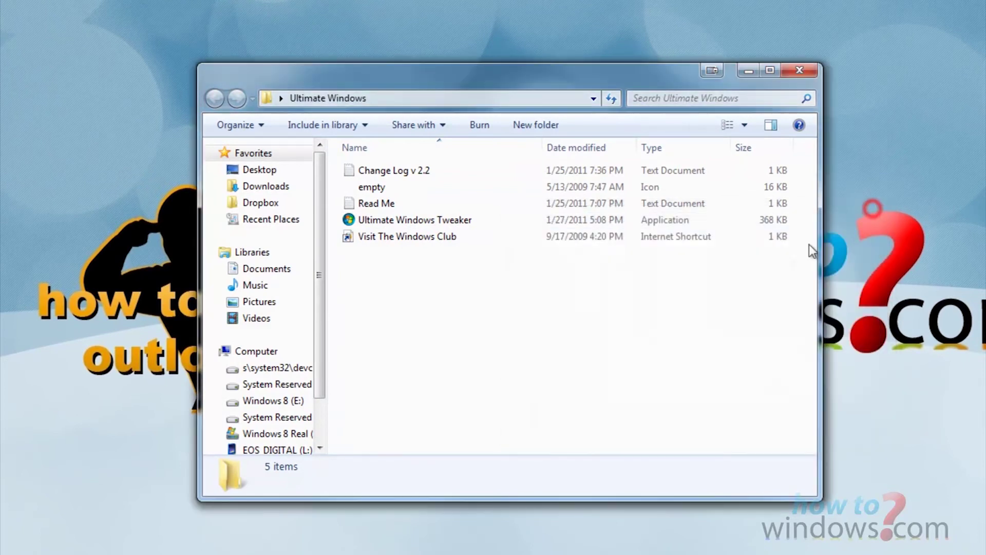
# Run Ultimate Windows Tweaker as administrator
pyautogui.click(564, 312)
pyautogui.rightClick(398, 225)
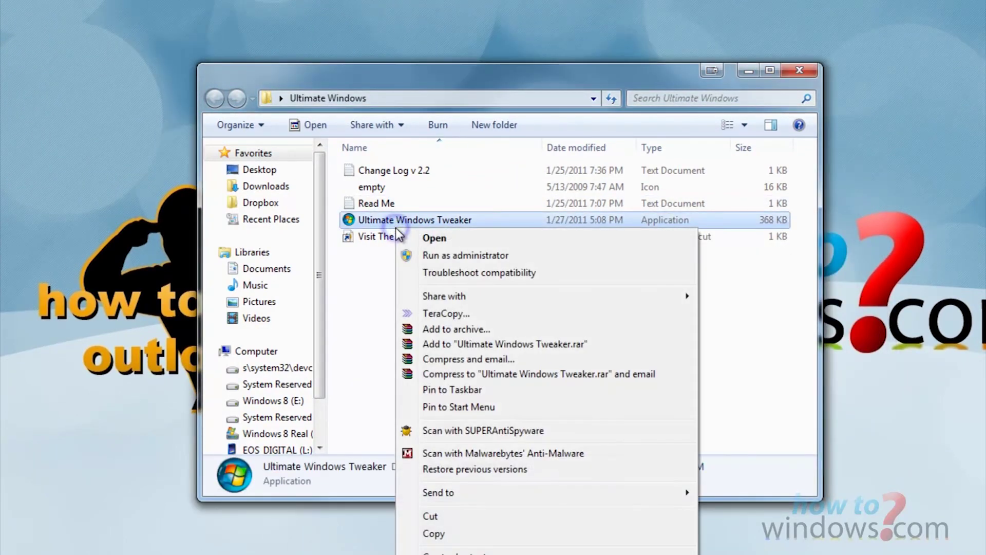
pyautogui.click(518, 256)
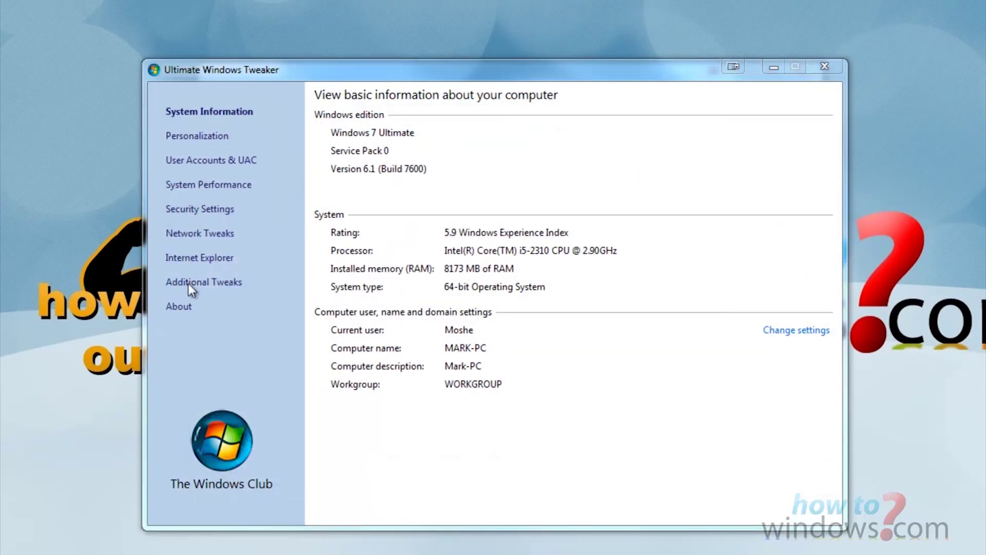
# On the Additional Tweaks page, drag an Adobe Premiere Pro shortcut from the Start menu to the desktop
pyautogui.click(188, 283)
pyautogui.click(20, 540)
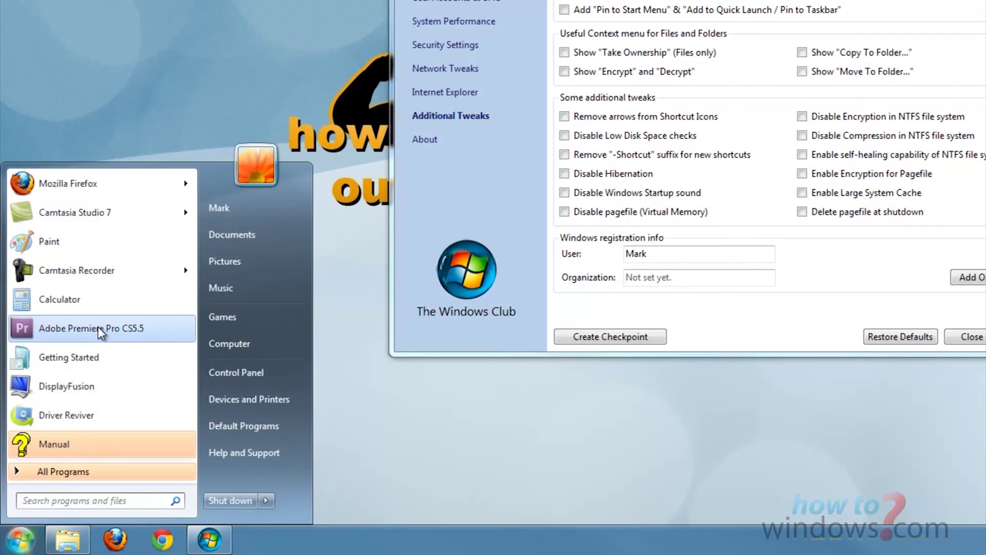
pyautogui.moveTo(98, 327); pyautogui.dragTo(251, 88)
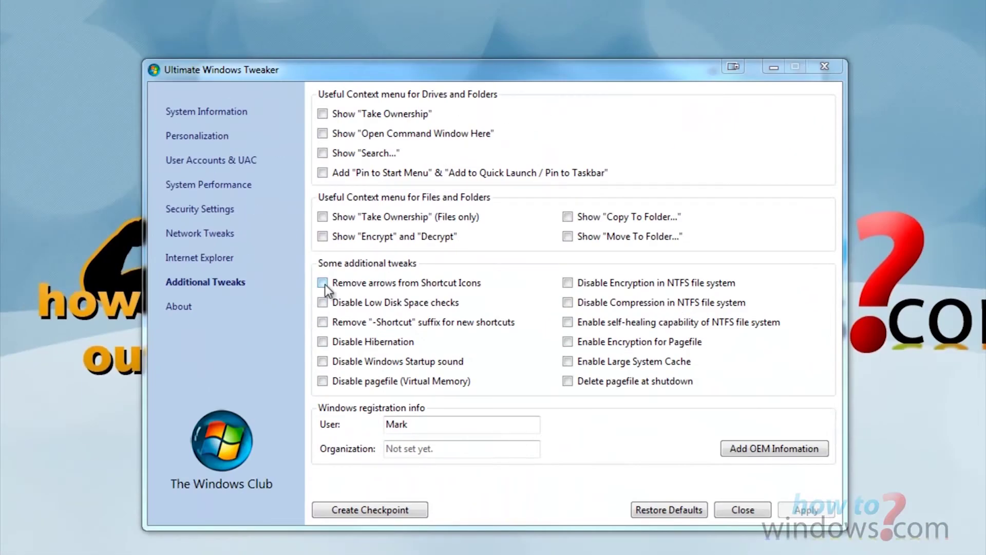
# Apply Remove arrows from Shortcut Icons, close the tweaker, and select the arrowless Premiere Pro shortcut
pyautogui.click(323, 282)
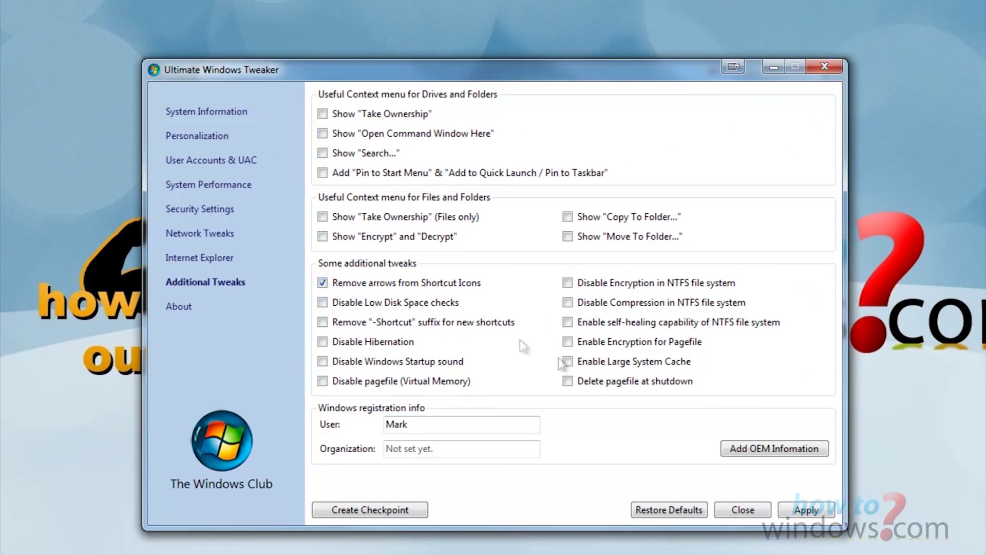
pyautogui.click(799, 511)
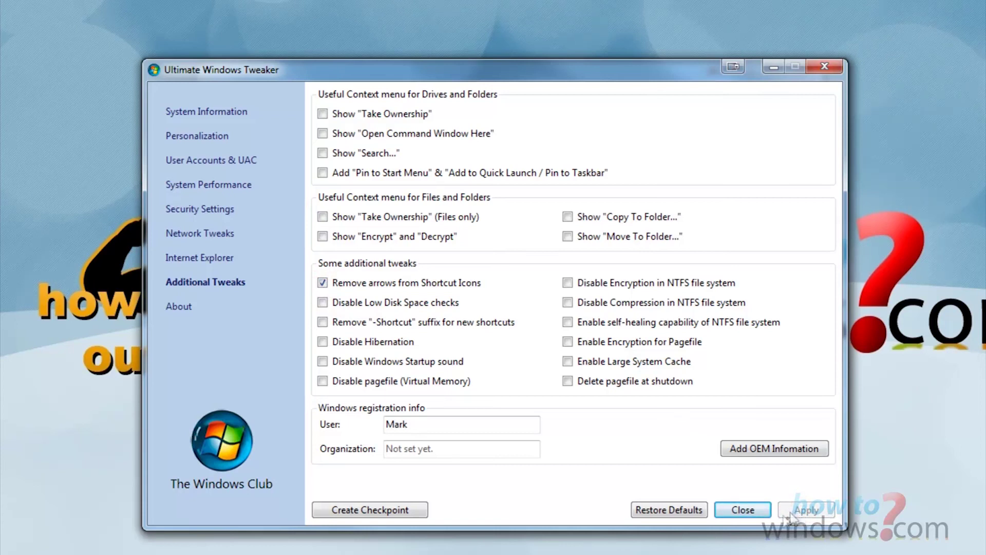
pyautogui.click(744, 514)
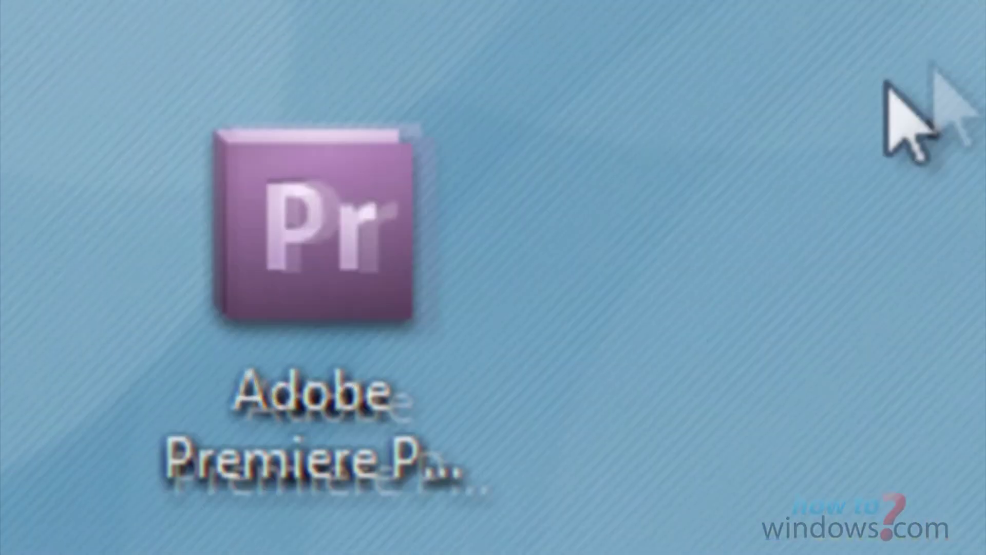
pyautogui.moveTo(154, 211); pyautogui.dragTo(105, 237)
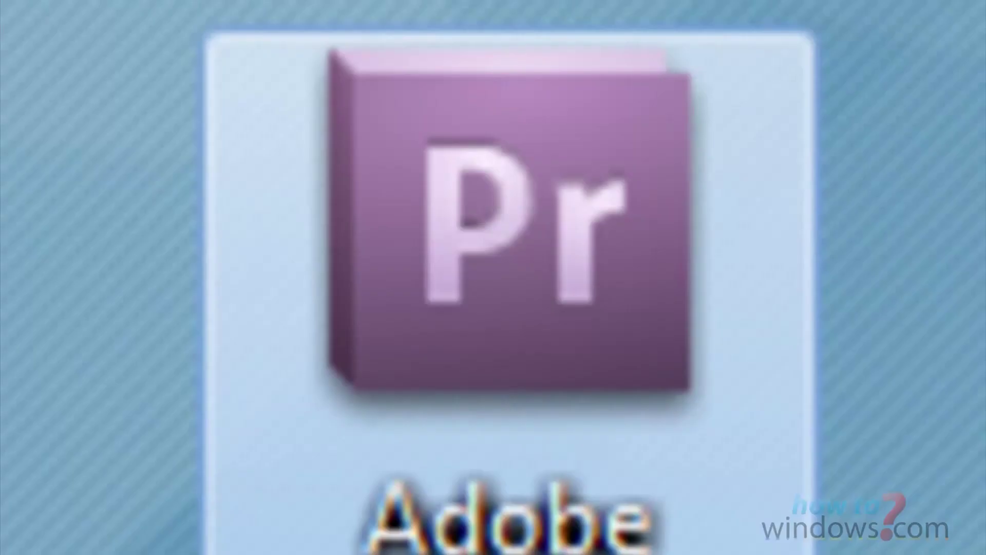